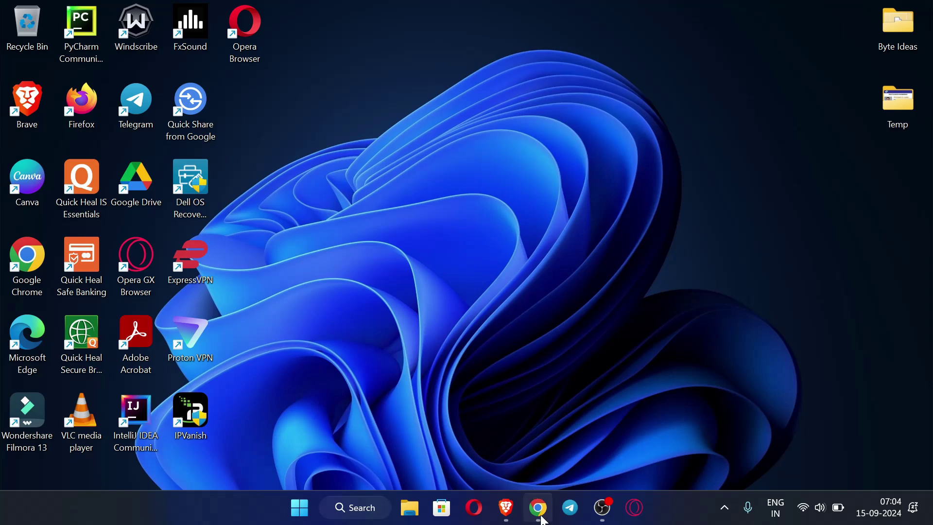
# Show the byte_ideas Instagram profile in Chrome, then switch to the Byte Ideas Telegram channel tab.
pyautogui.click(537, 508)
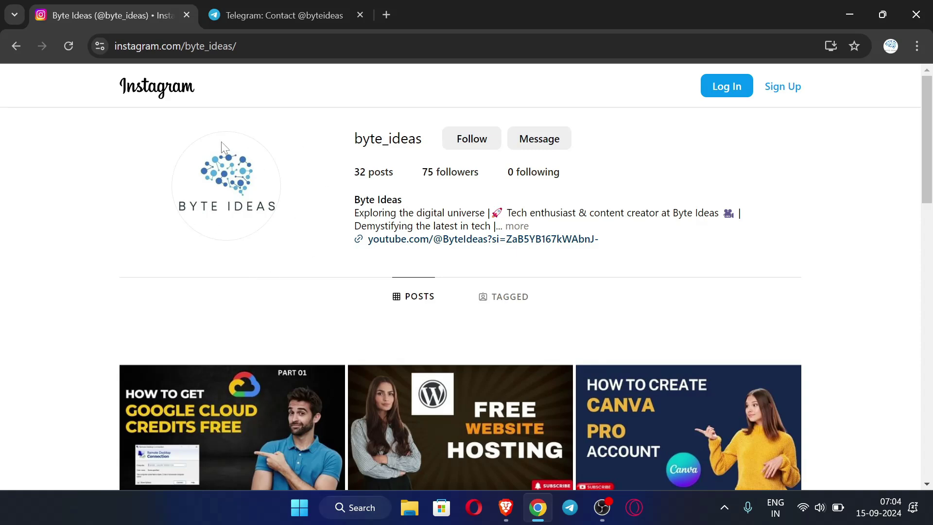
pyautogui.click(270, 14)
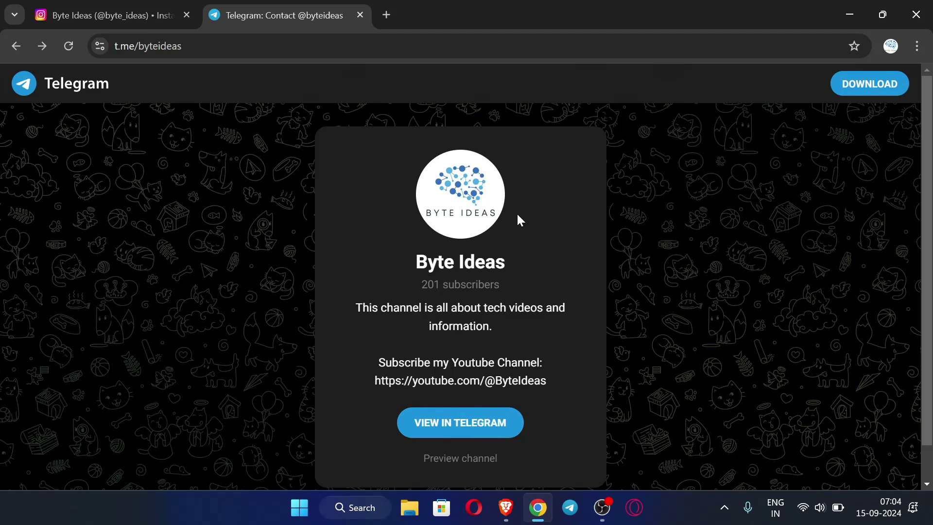
pyautogui.scroll(-1, 559, 260)
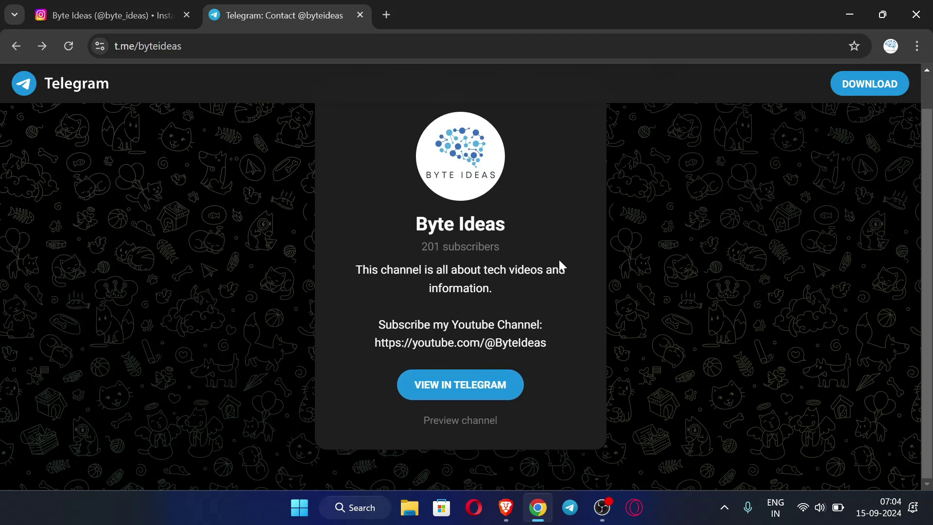
pyautogui.scroll(1, 560, 261)
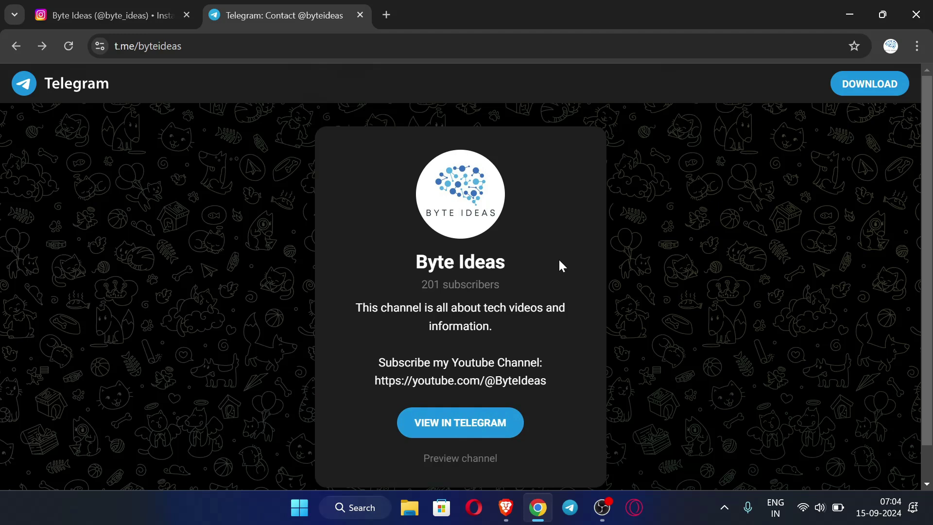
pyautogui.scroll(-1, 518, 285)
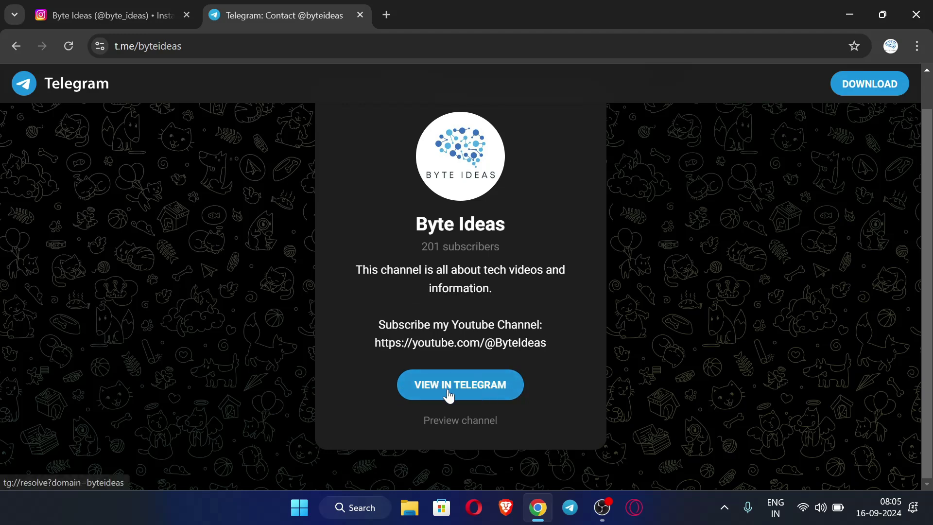
# Open the Byte Ideas channel in Telegram Desktop and join it.
pyautogui.click(447, 391)
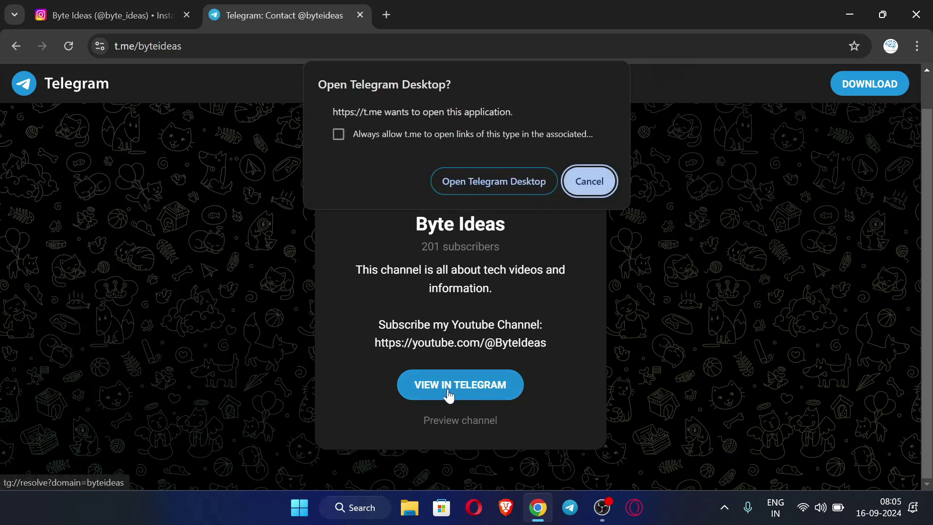
pyautogui.click(506, 182)
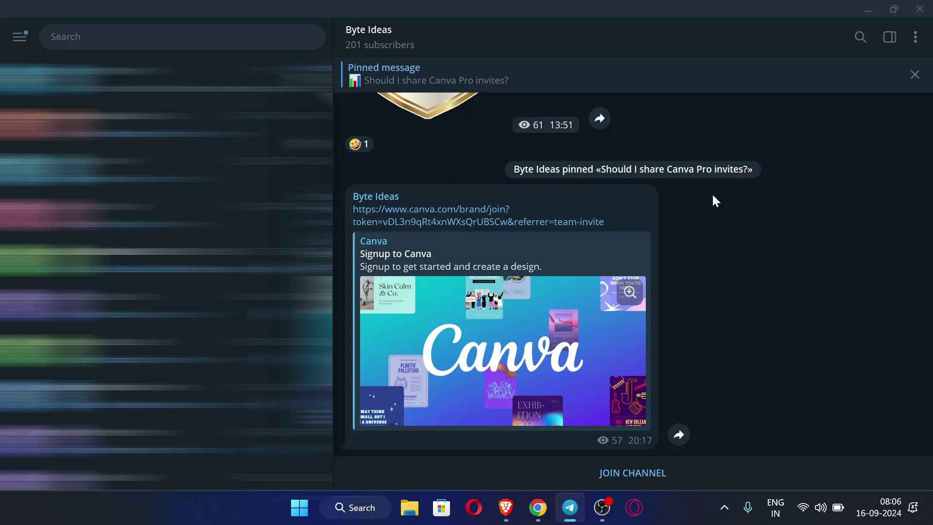
pyautogui.click(621, 470)
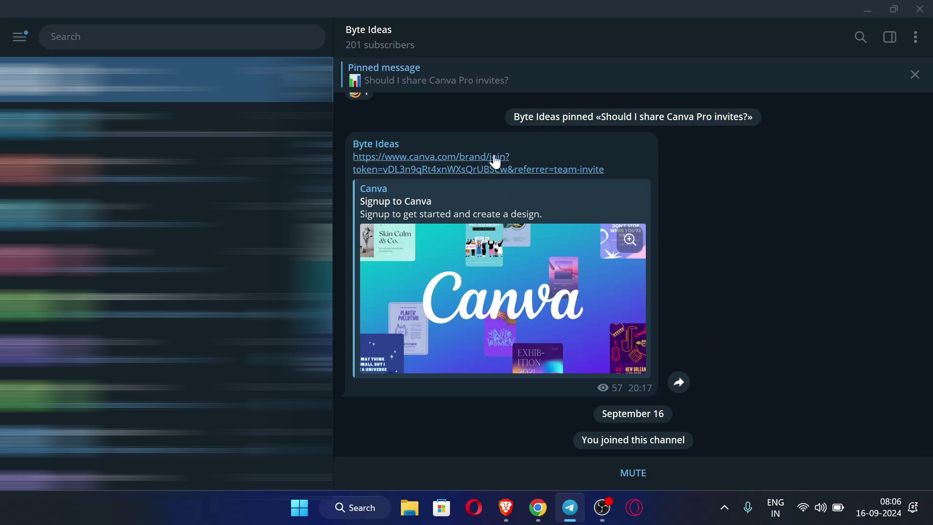
# Heart the invite message, copy its canva.com/brand/join link, and minimize Telegram.
pyautogui.doubleClick(459, 158)
pyautogui.rightClick(443, 171)
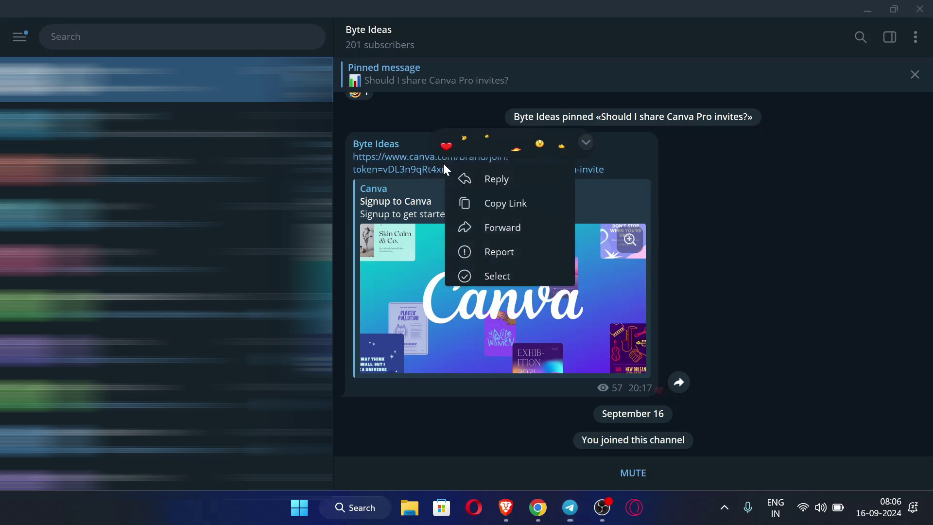
pyautogui.click(518, 204)
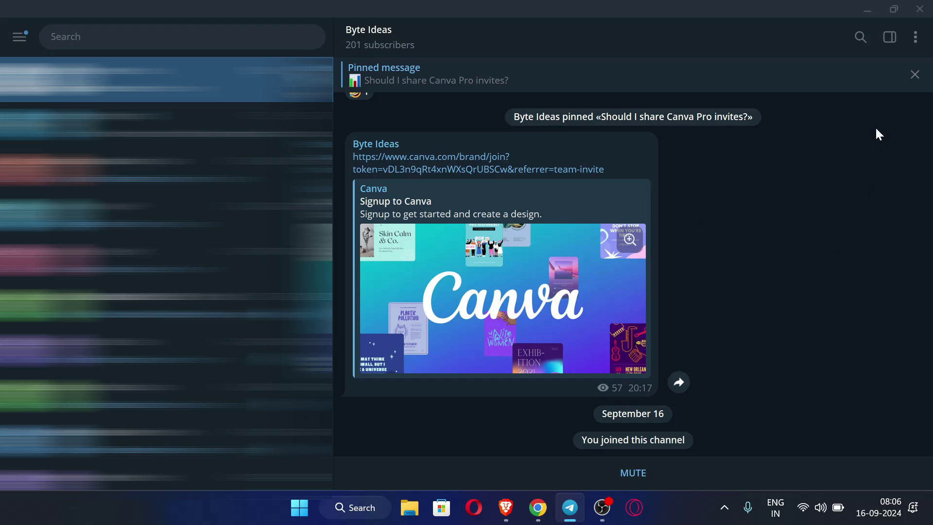
pyautogui.click(868, 9)
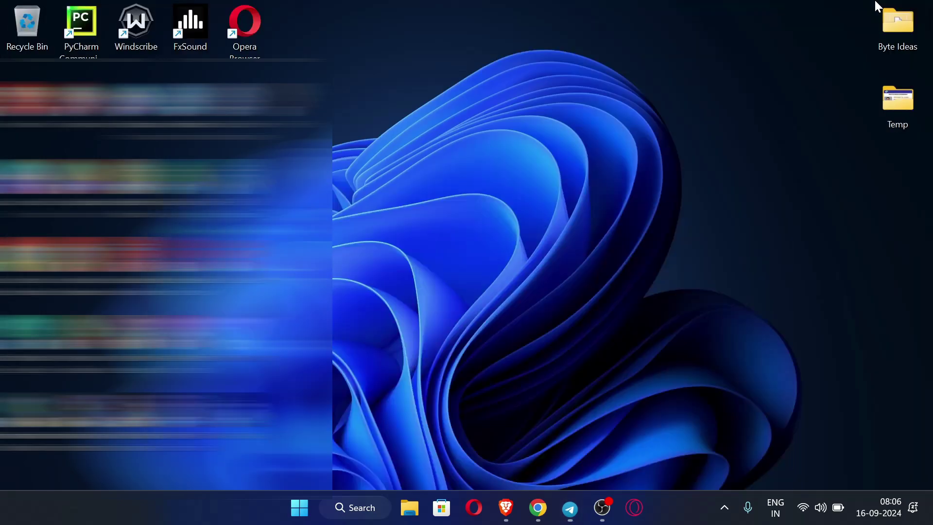
# Load the copied Canva team invite link in a new Brave tab.
pyautogui.click(506, 508)
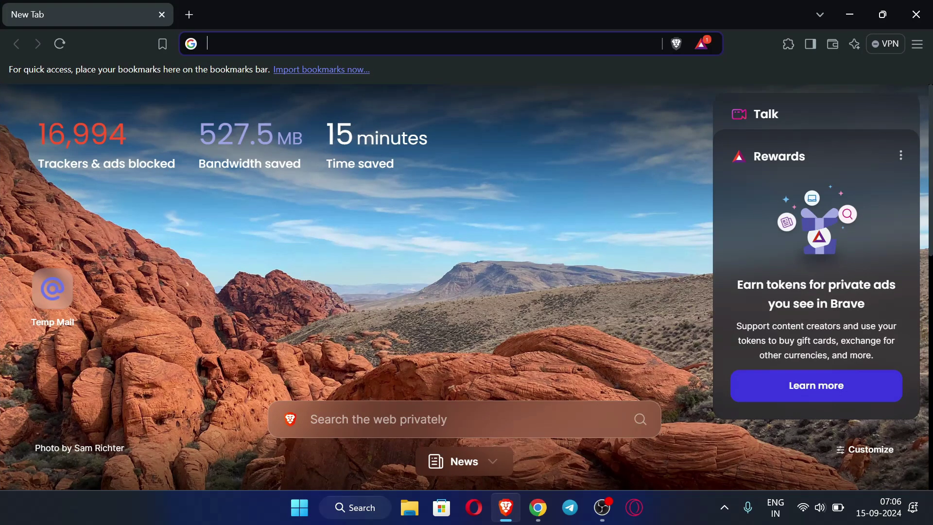
pyautogui.hotkey('ctrl', 'v')
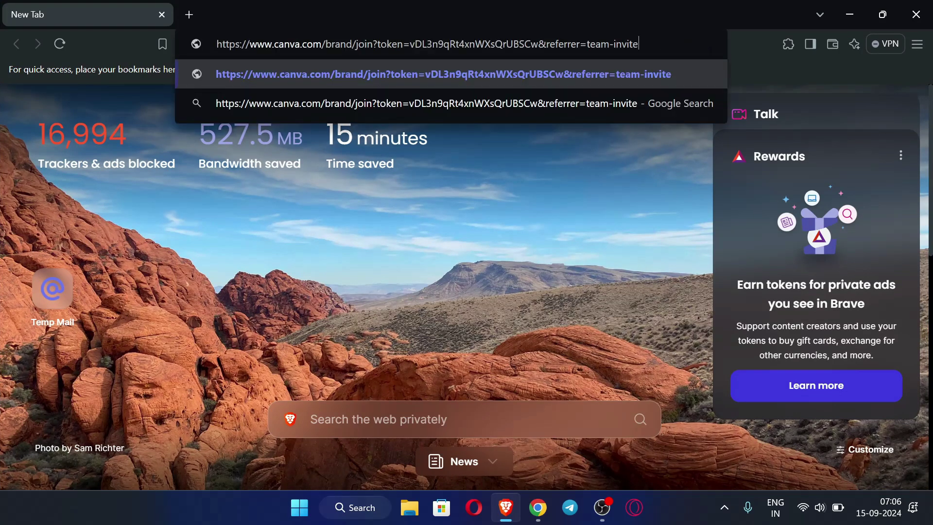
pyautogui.press('Return')
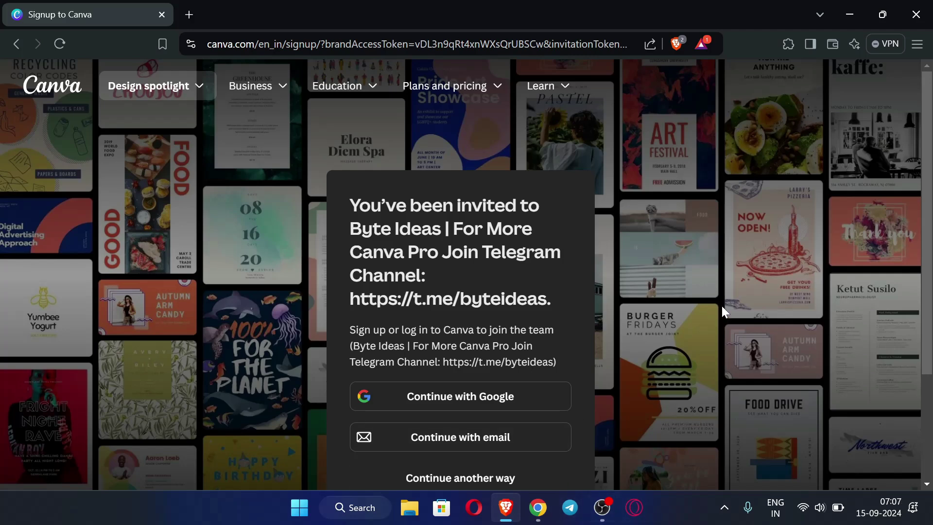
# Look over the Byte Ideas invite page and choose to continue with email.
pyautogui.scroll(-1, 721, 305)
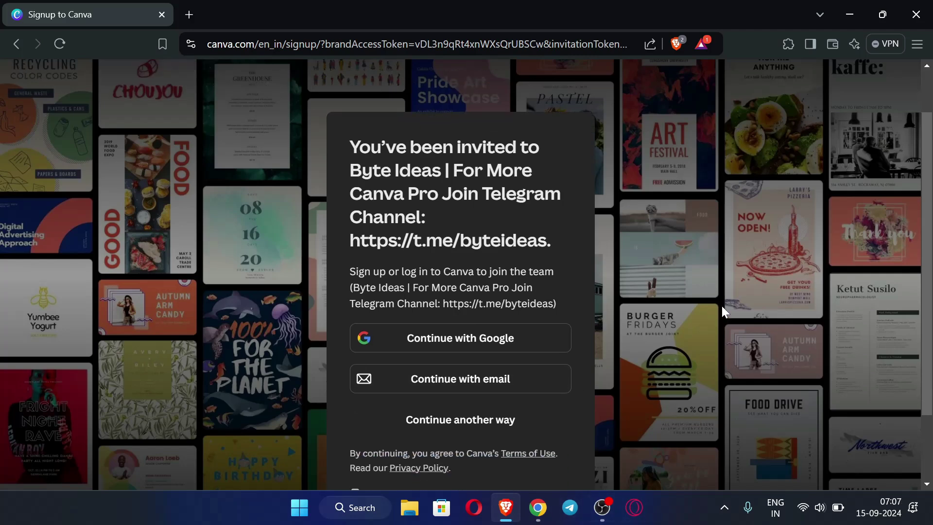
pyautogui.scroll(1, 721, 305)
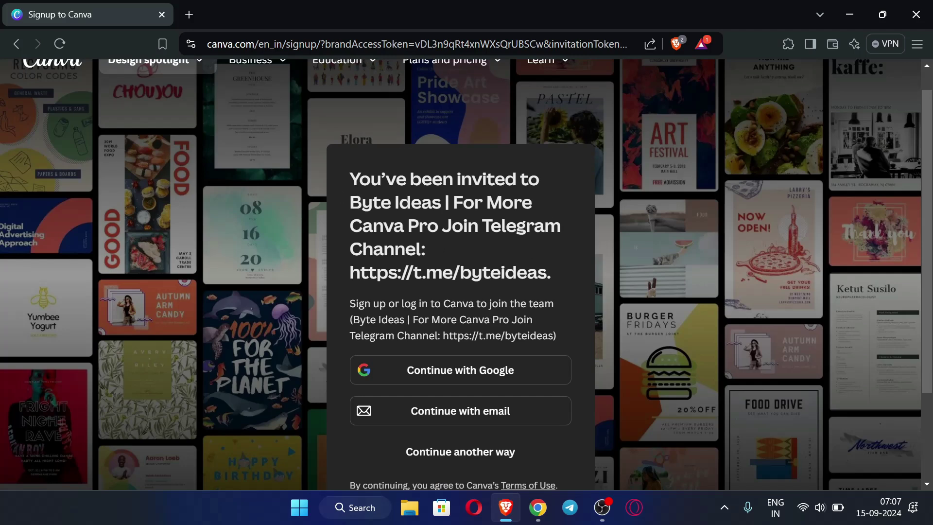
pyautogui.scroll(-2, 599, 245)
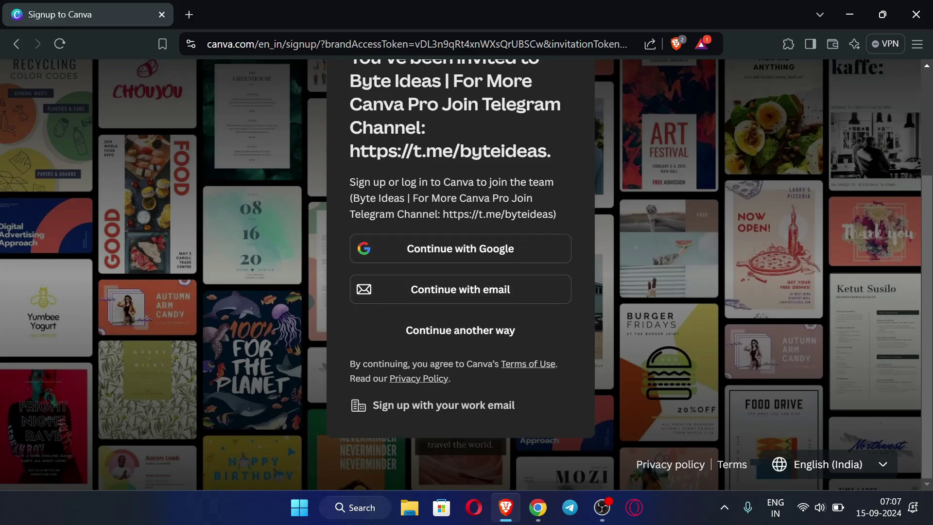
pyautogui.scroll(2, 417, 336)
pyautogui.scroll(-2, 427, 407)
pyautogui.scroll(2, 500, 293)
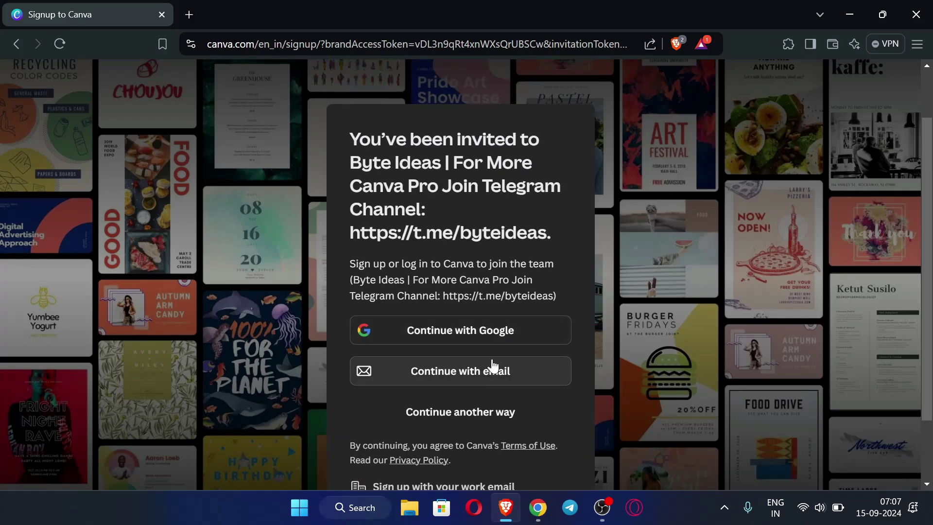
pyautogui.click(444, 370)
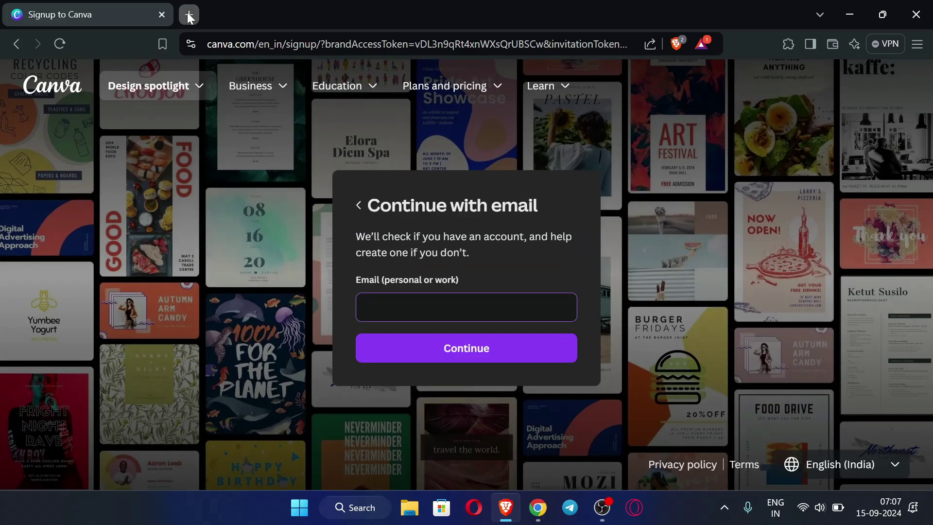
# Open the mail.tm temporary mail site in a new tab.
pyautogui.click(189, 16)
pyautogui.write('mail.tm')
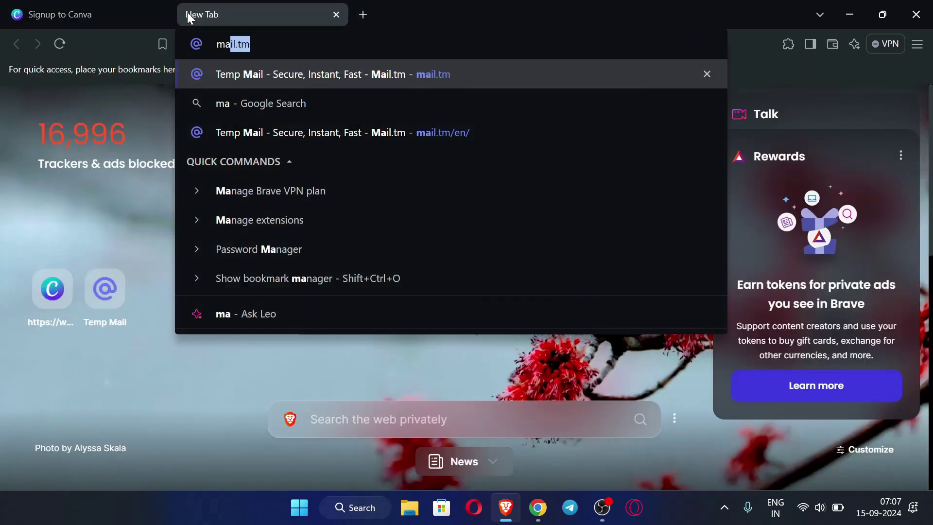
pyautogui.press('Return')
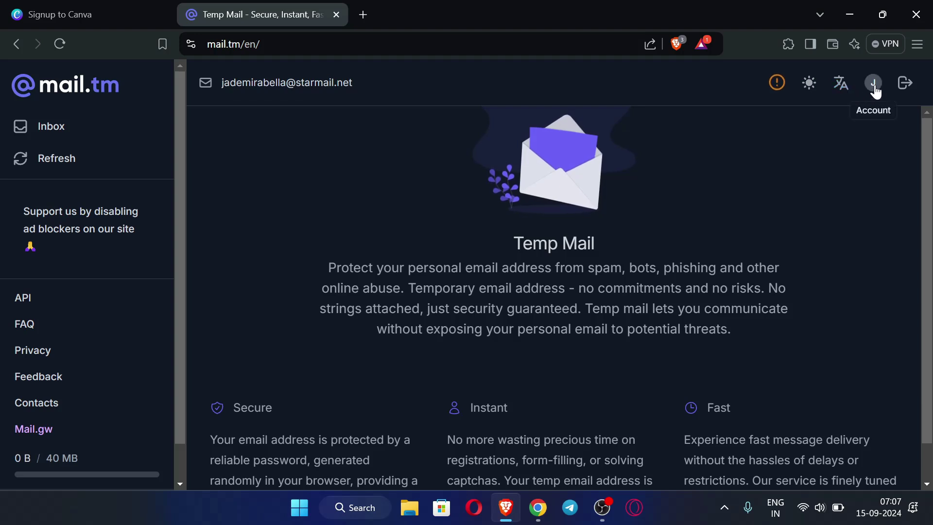
# Create a mail.tm account with a username and password, copy its address, and return to Canva.
pyautogui.click(874, 89)
pyautogui.click(760, 178)
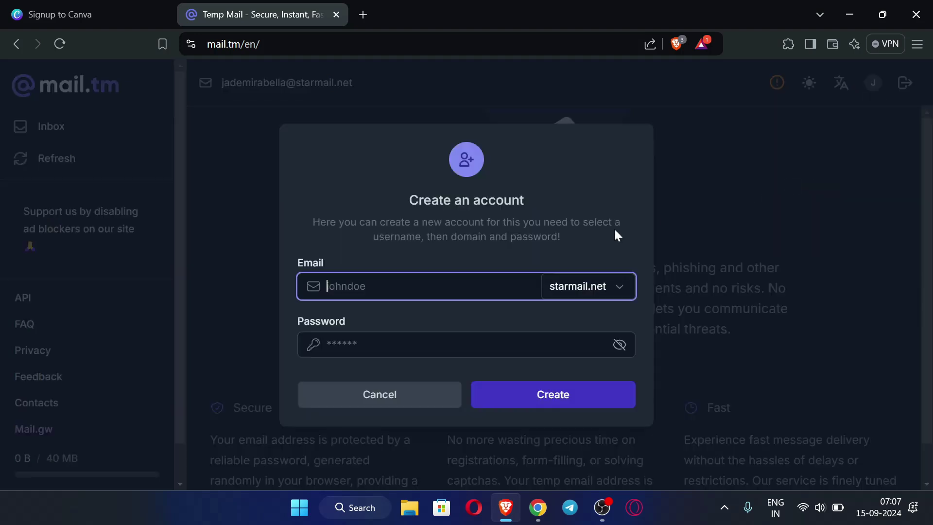
pyautogui.hotkey('ctrl', 'v')
pyautogui.press('Tab')
pyautogui.write('••••••••••••••••••')
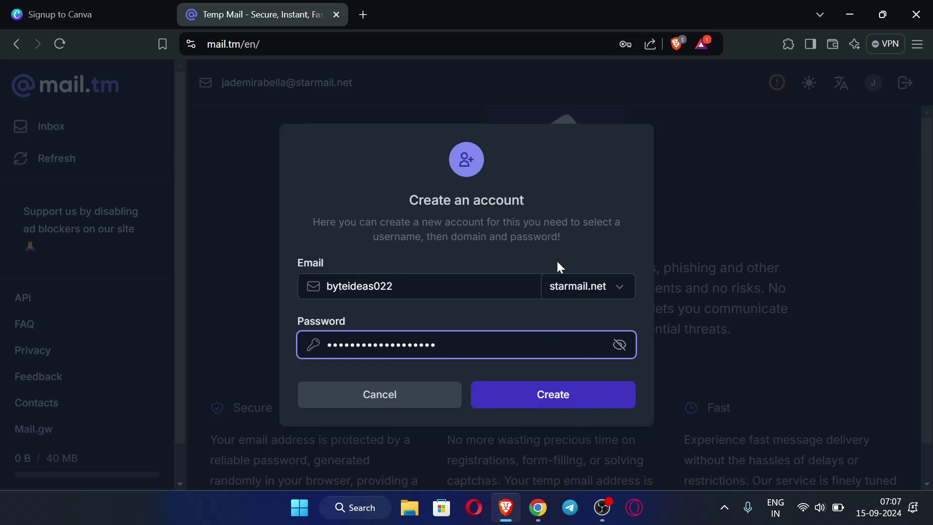
pyautogui.click(575, 396)
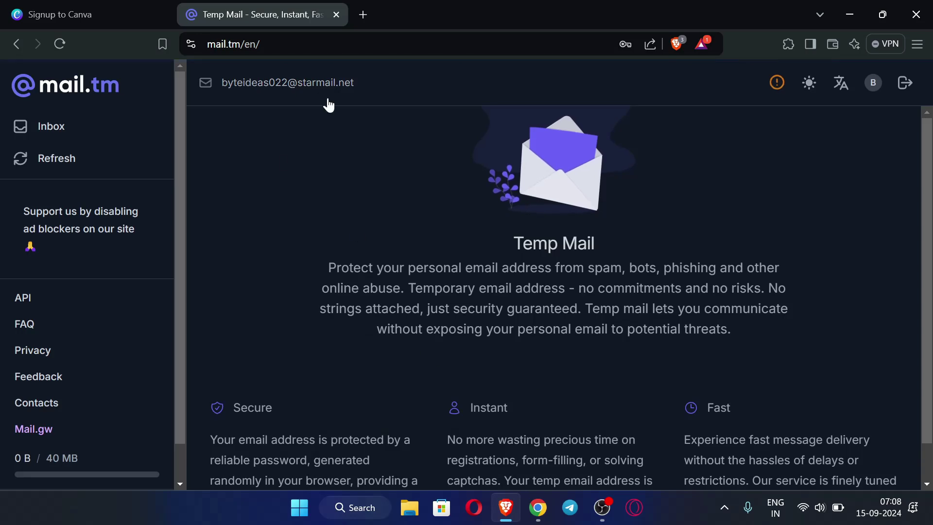
pyautogui.click(261, 88)
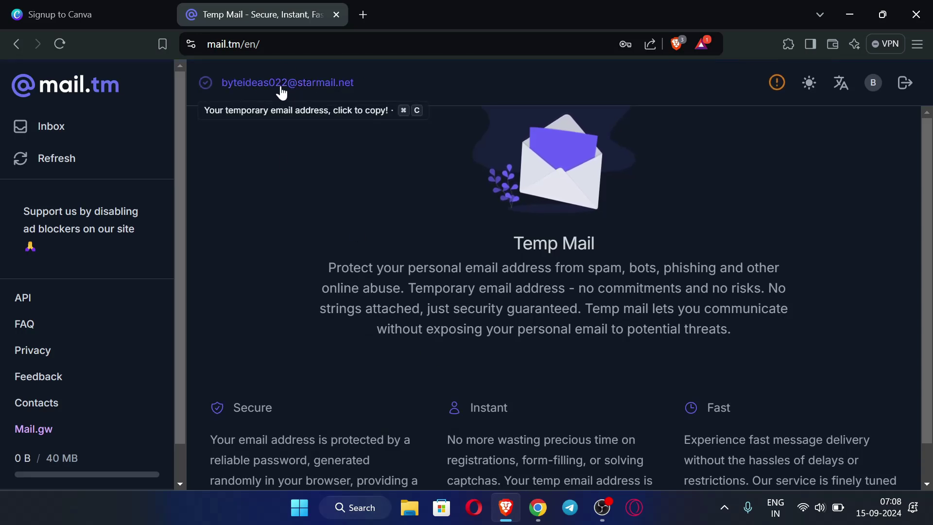
pyautogui.click(88, 14)
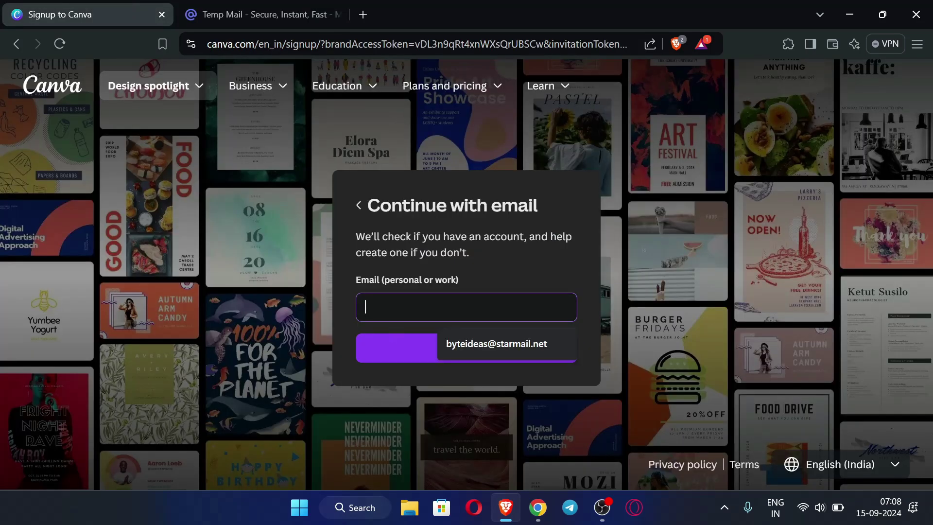
# Paste the temporary mail.tm address into Canva's Email field and continue.
pyautogui.hotkey('ctrl', 'v')
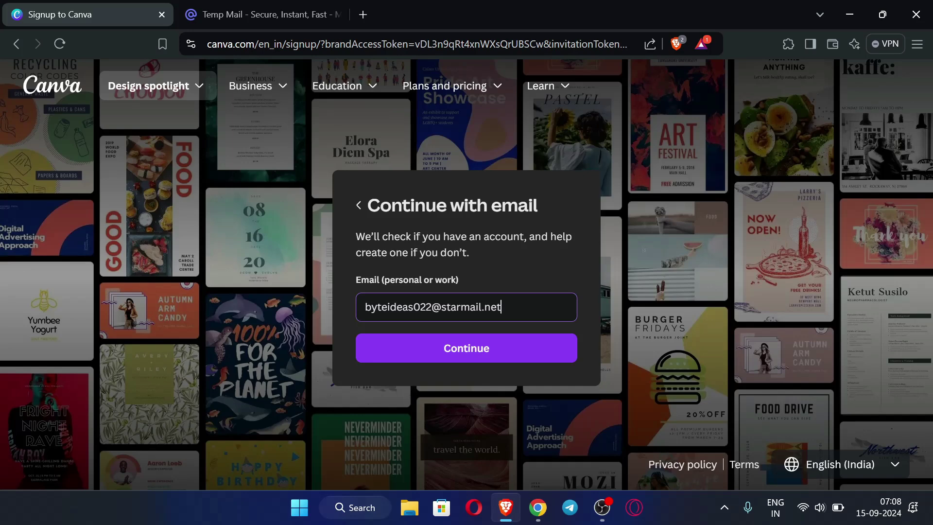
pyautogui.moveTo(231, 100)
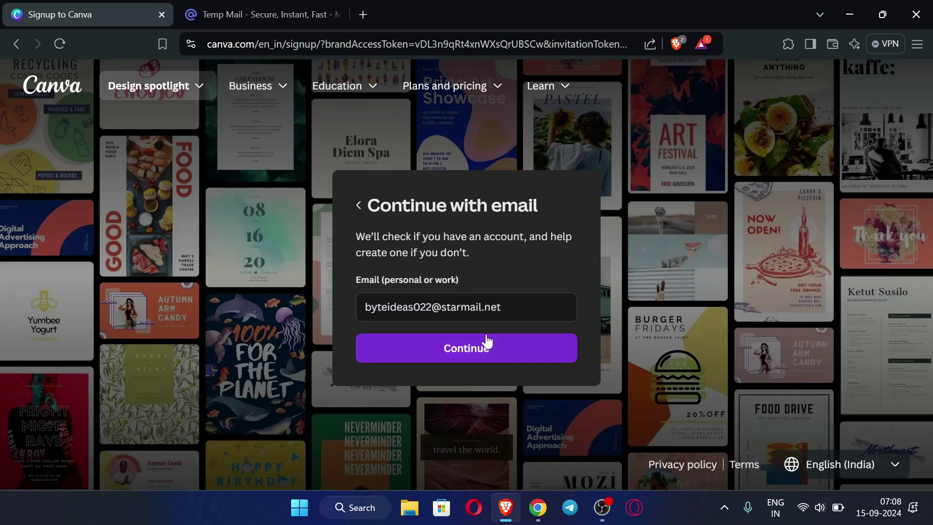
pyautogui.click(438, 357)
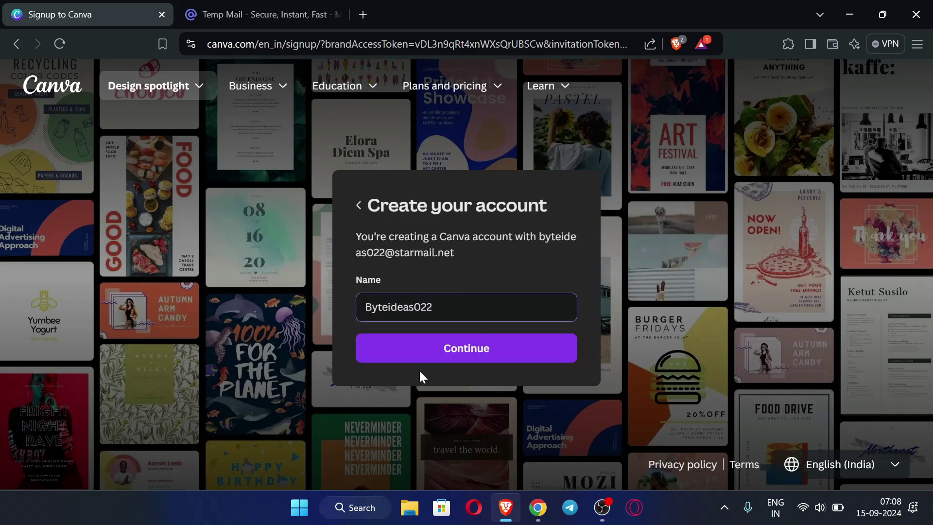
# Submit the account name, then enter the verification code from the mail.tm email into Canva.
pyautogui.click(475, 358)
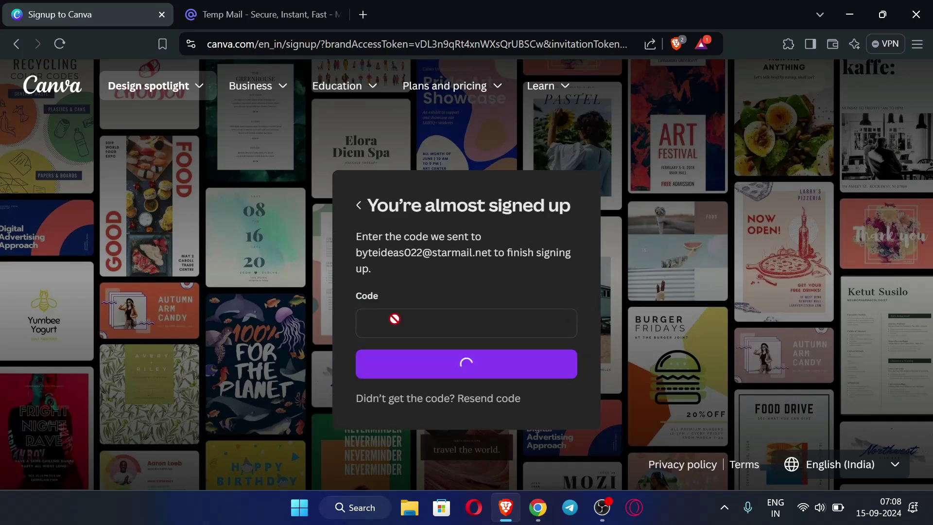
pyautogui.click(270, 11)
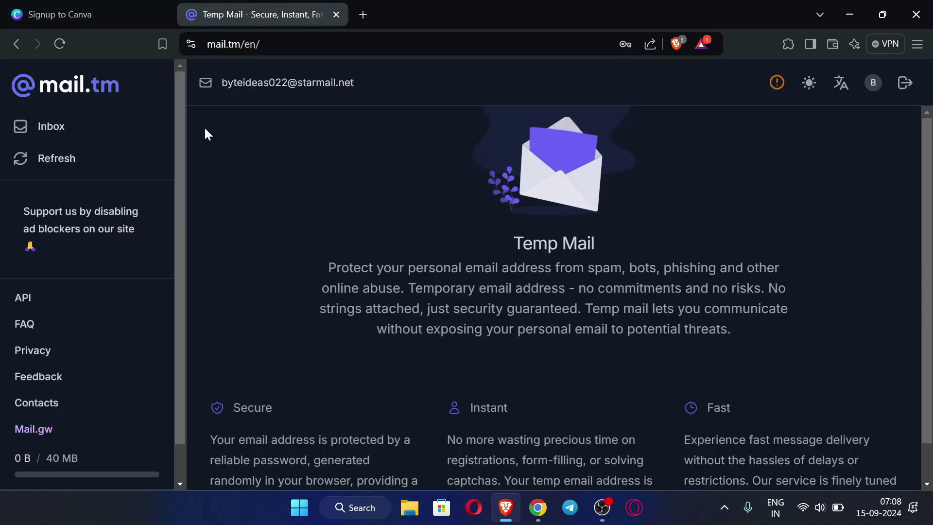
pyautogui.click(466, 199)
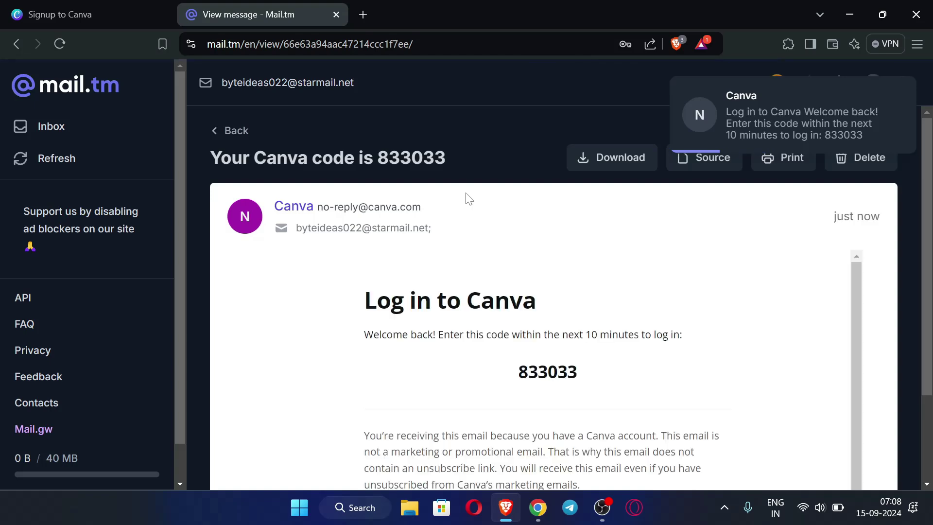
pyautogui.click(105, 6)
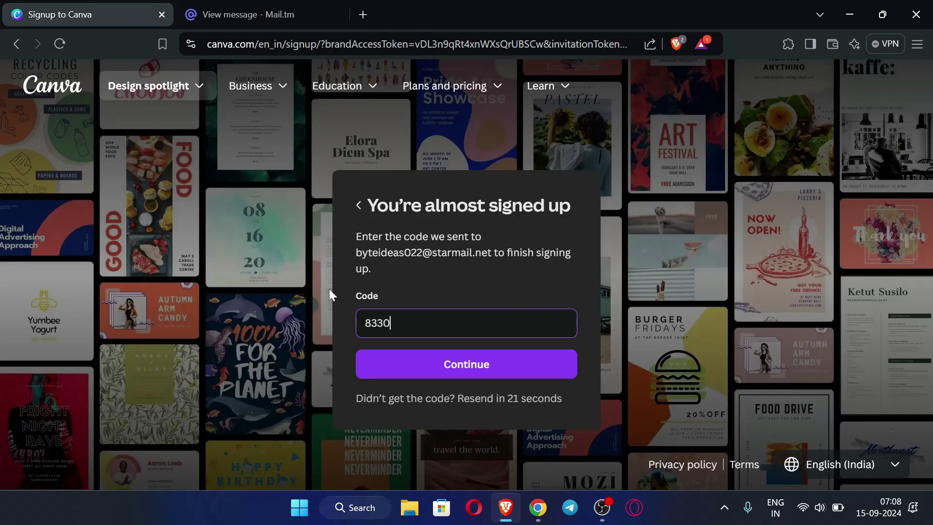
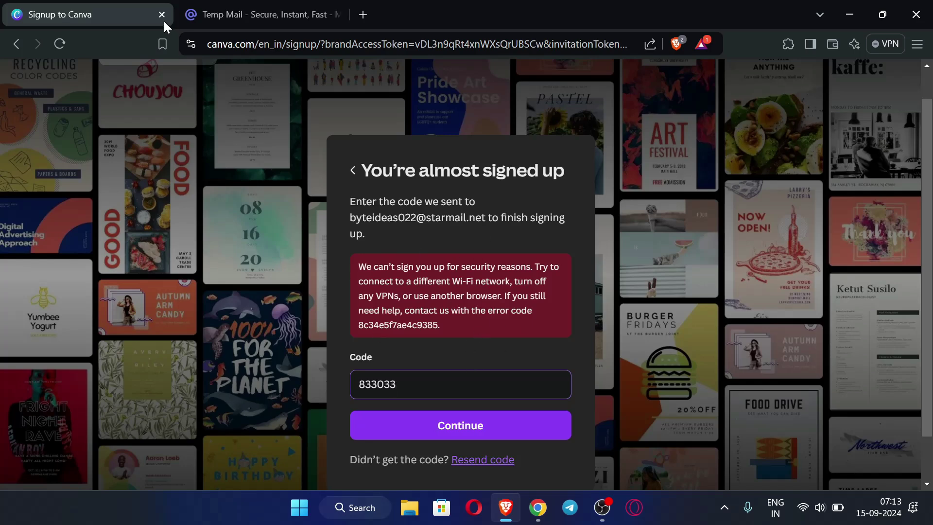
# Recheck the temp inbox, then close the Canva sign-up and mail.tm tabs.
pyautogui.click(209, 16)
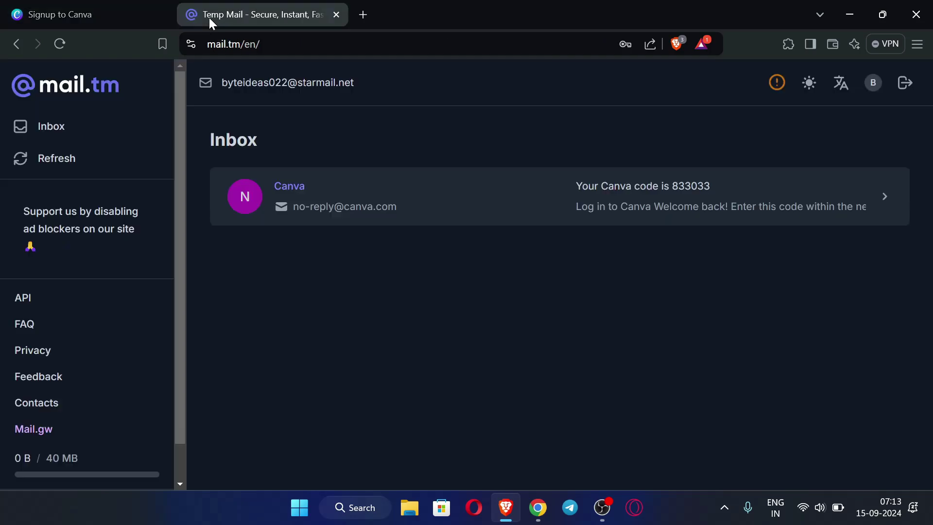
pyautogui.click(87, 10)
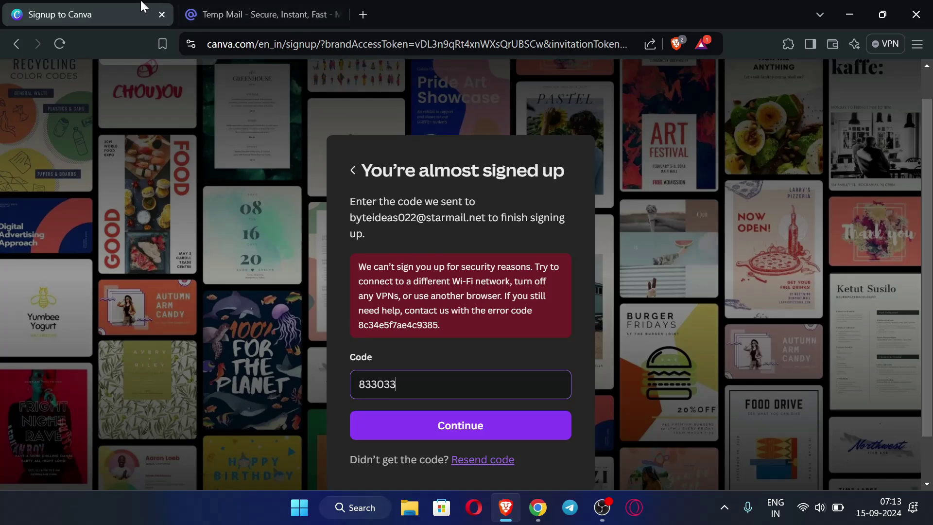
pyautogui.click(162, 14)
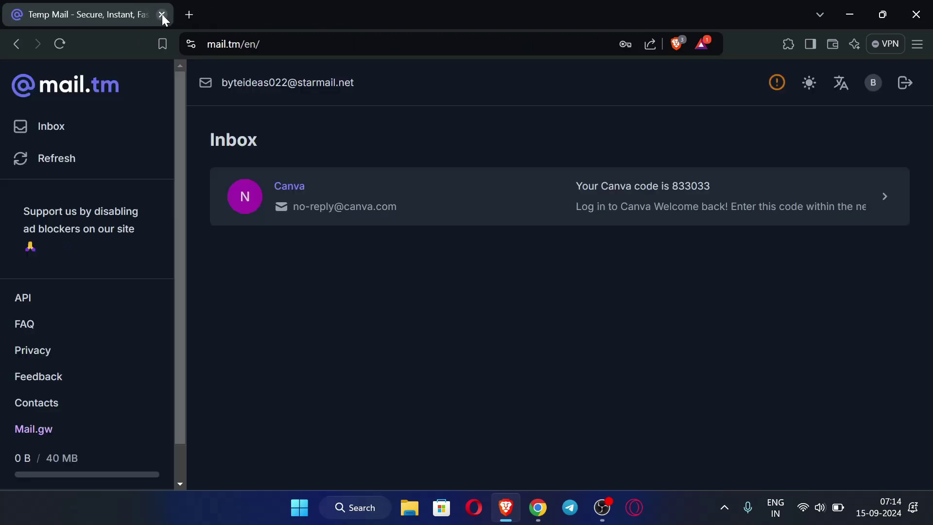
pyautogui.click(162, 15)
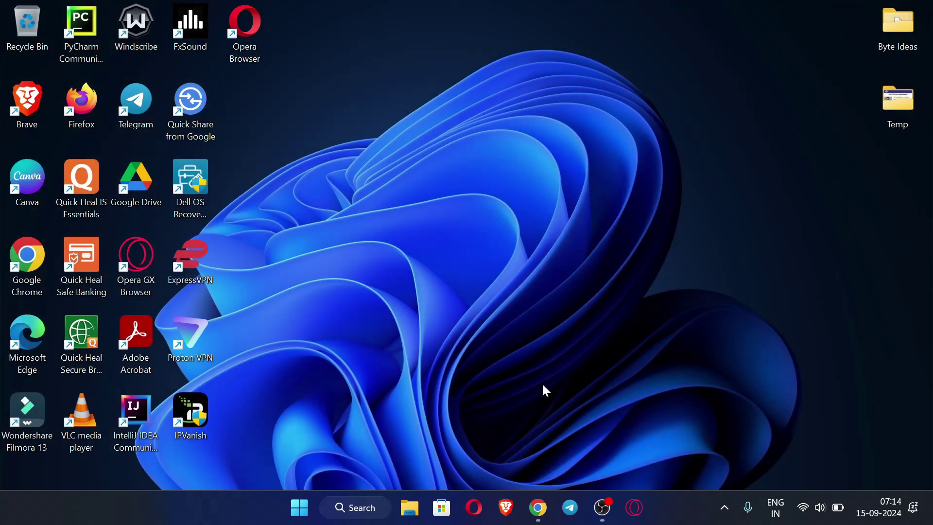
# Relaunch Brave, load the Byte Ideas invite link again, and scroll through its sign-up card.
pyautogui.click(506, 507)
pyautogui.hotkey('ctrl', 'v')
pyautogui.press('Return')
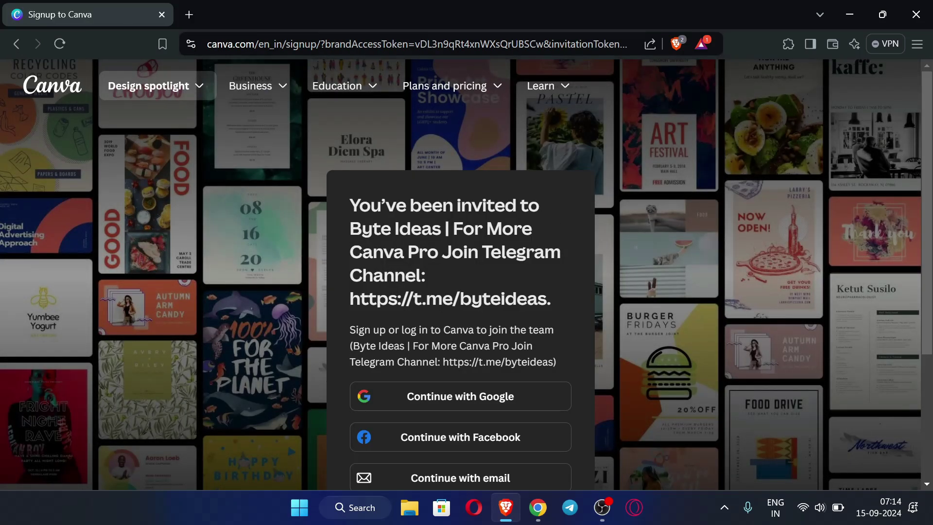
pyautogui.scroll(-2, 552, 281)
pyautogui.scroll(-1, 638, 343)
pyautogui.scroll(1, 519, 348)
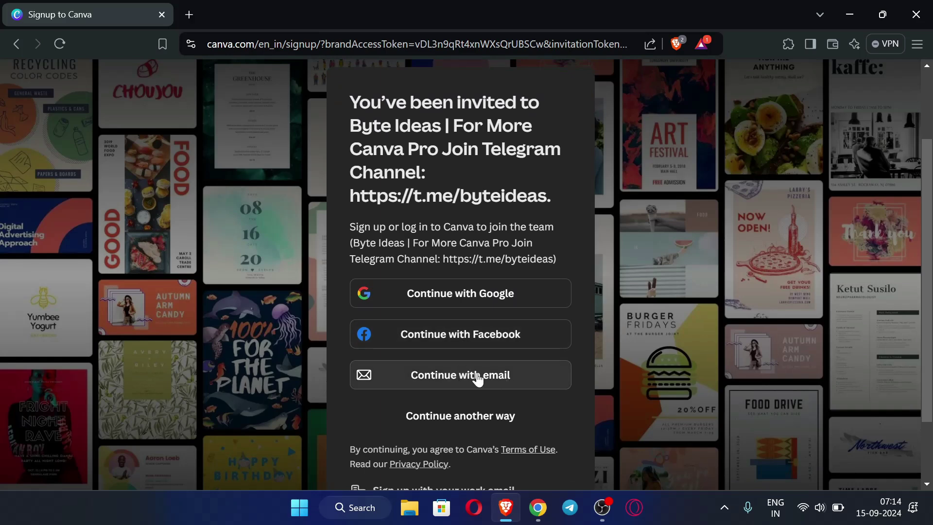
pyautogui.scroll(3, 648, 358)
pyautogui.scroll(-2, 648, 358)
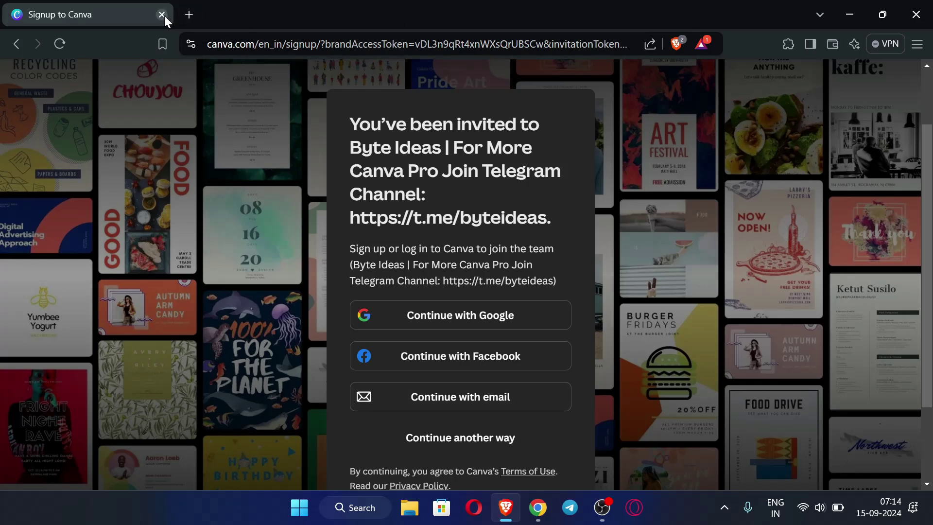
pyautogui.click(192, 13)
# Search Google for 'canva', open Canva's official site, and bring up its log-in dialog.
pyautogui.write('can')
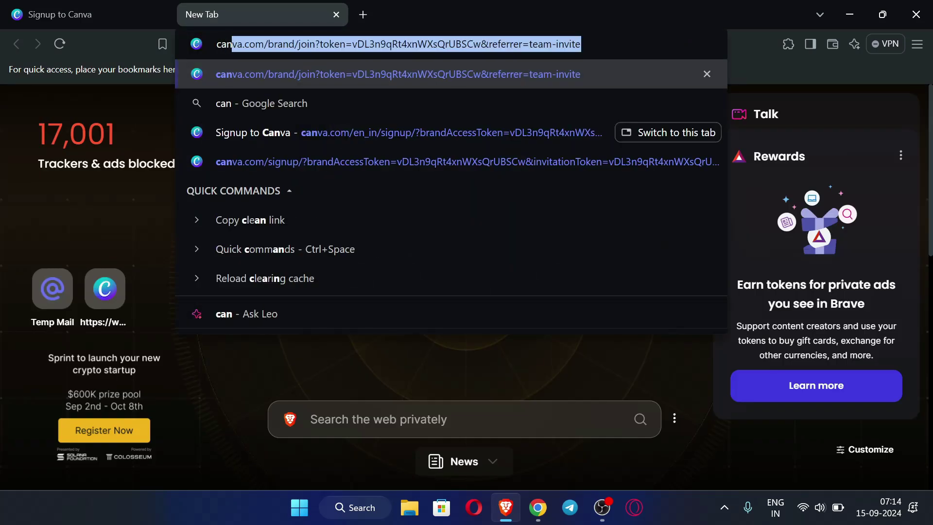
pyautogui.write('va')
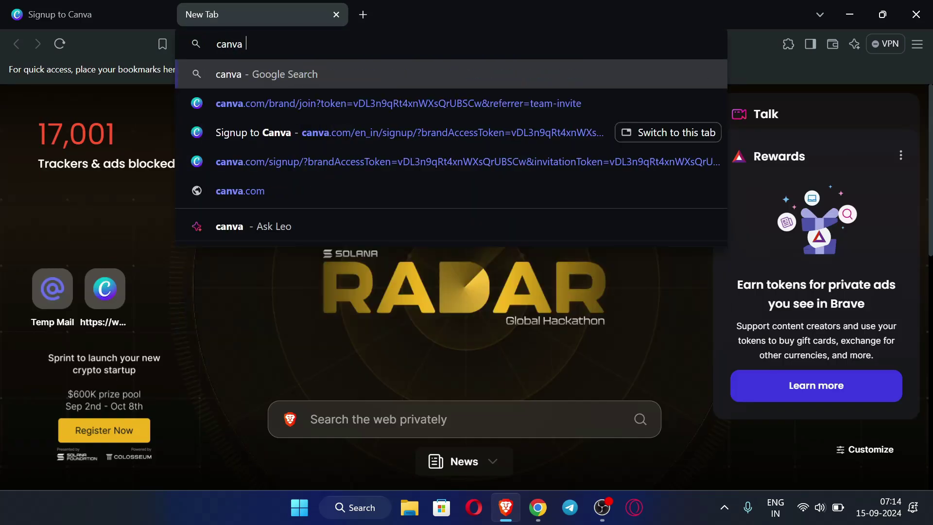
pyautogui.press('Return')
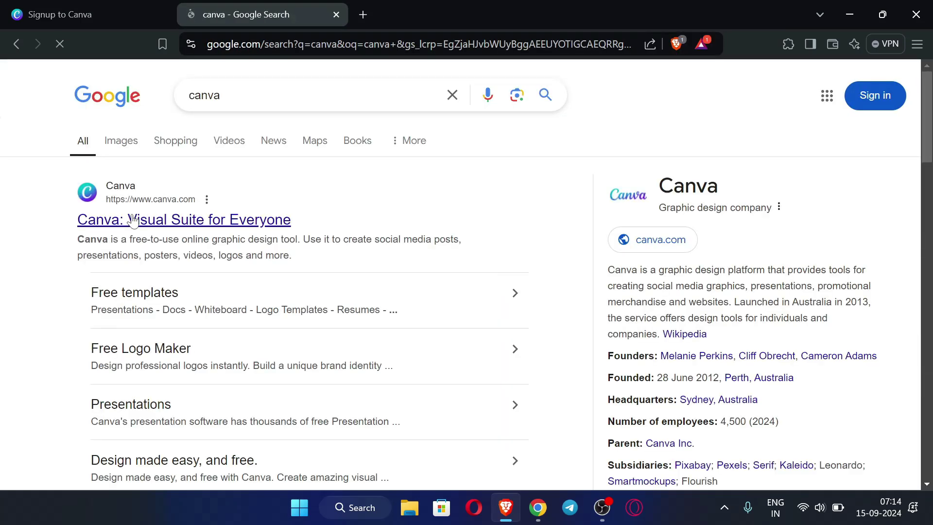
pyautogui.click(132, 220)
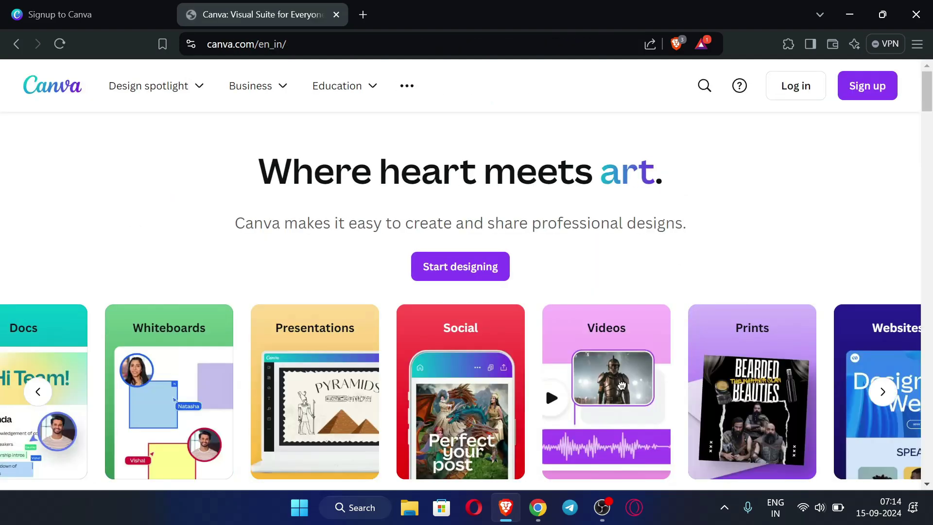
pyautogui.click(810, 95)
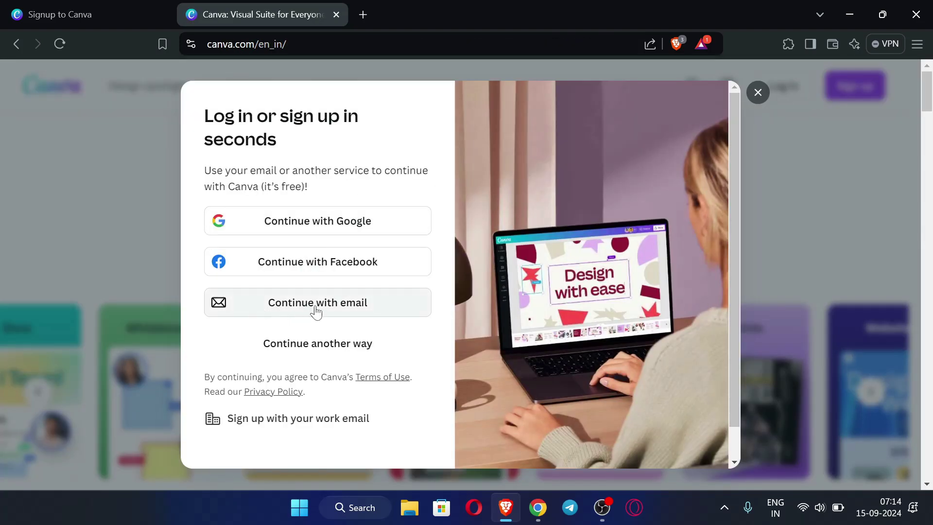
# Choose email log-in, enter the temporary email address with typos fixed, and request the login code.
pyautogui.click(281, 313)
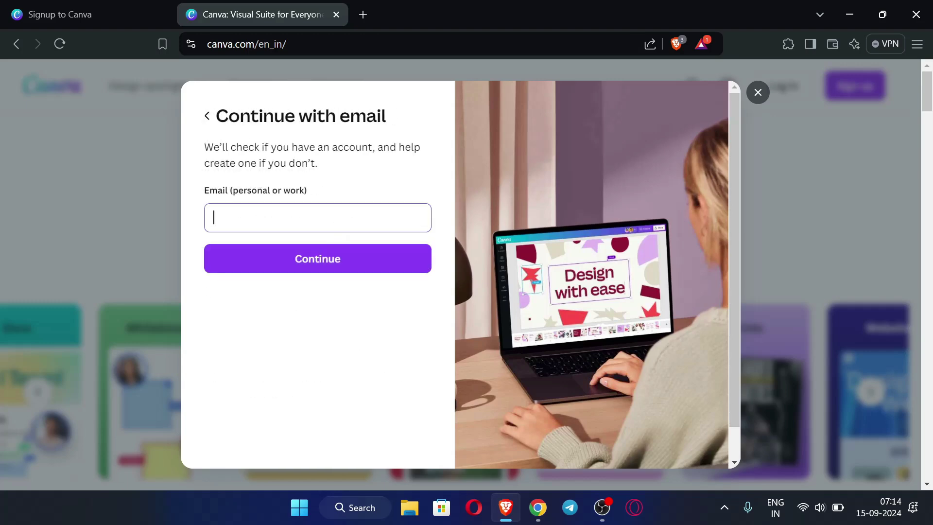
pyautogui.click(297, 223)
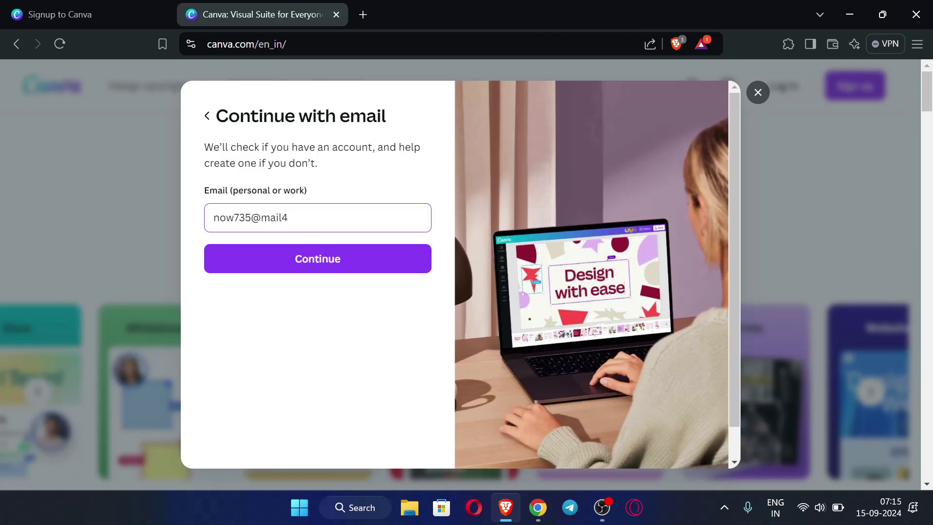
pyautogui.click(293, 262)
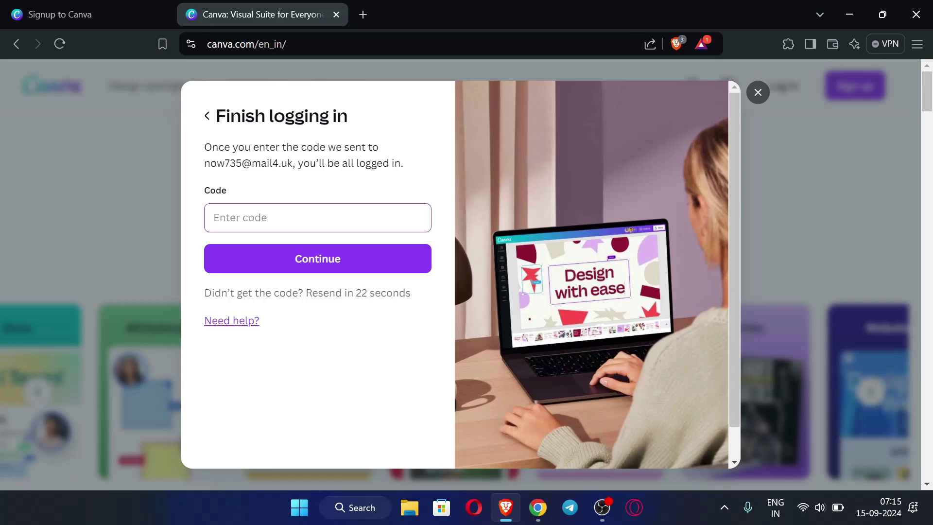
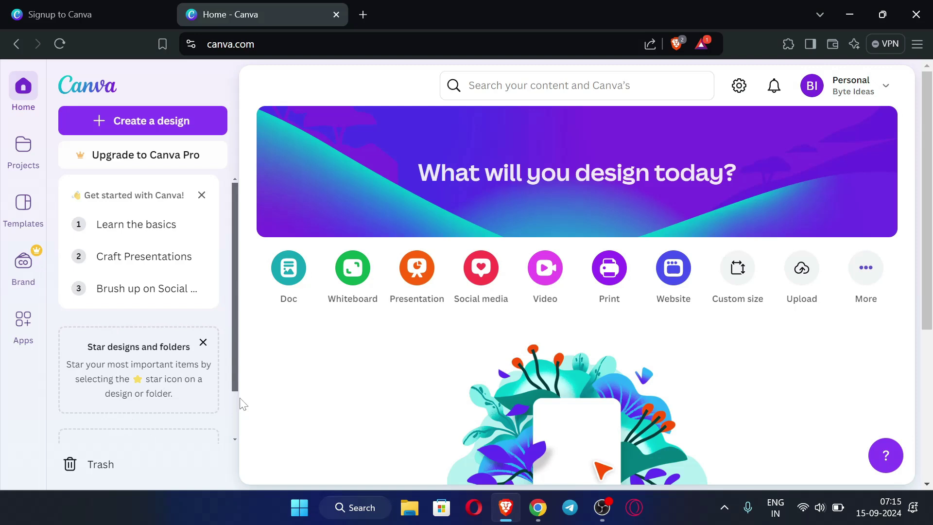
# Confirm the signed-in account, close the old sign-up tab, and paste the team join link into a new tab.
pyautogui.click(419, 389)
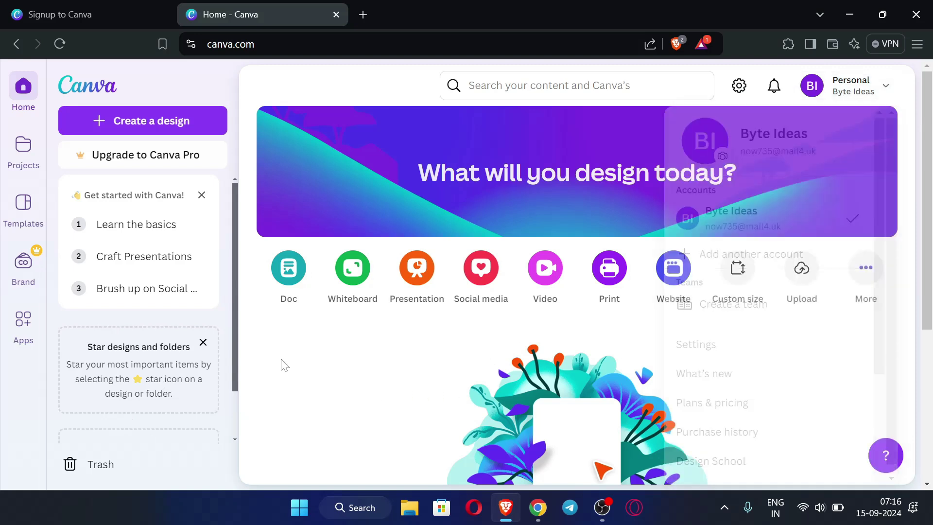
pyautogui.click(85, 6)
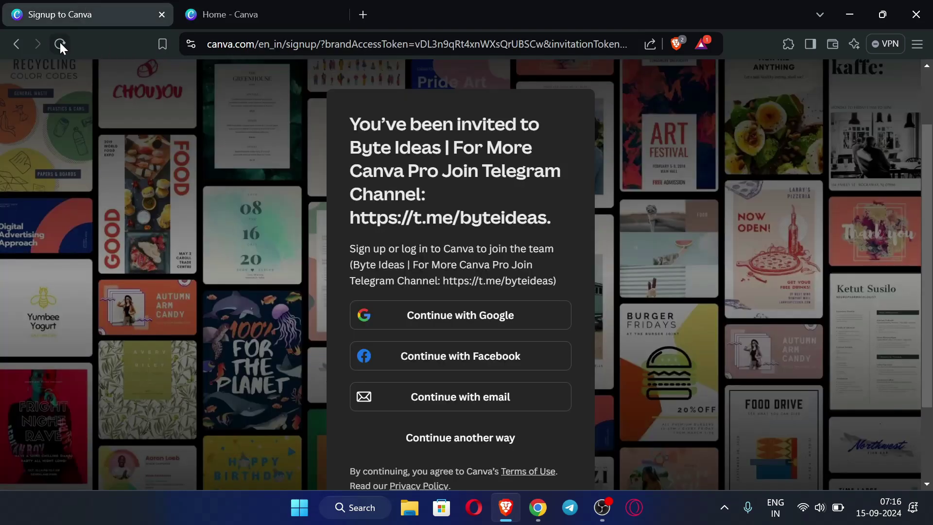
pyautogui.click(161, 13)
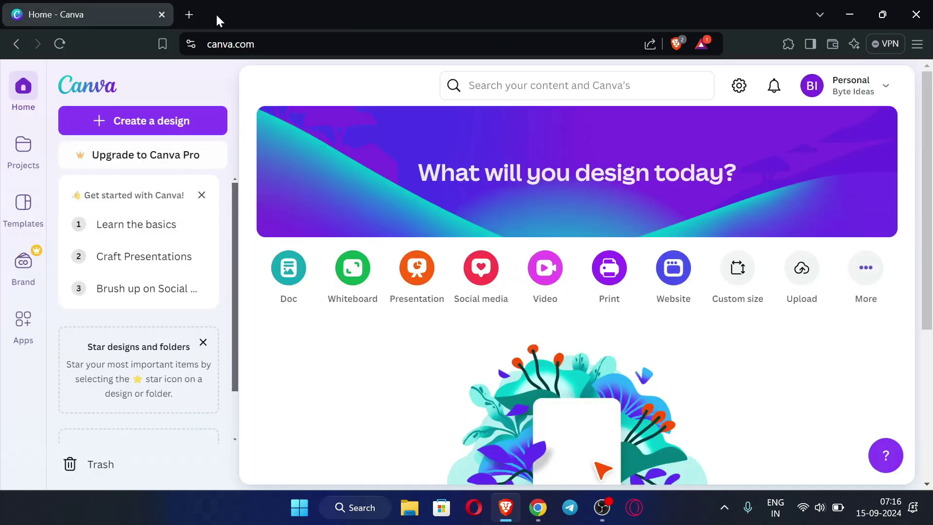
pyautogui.click(191, 18)
pyautogui.hotkey('ctrl', 'v')
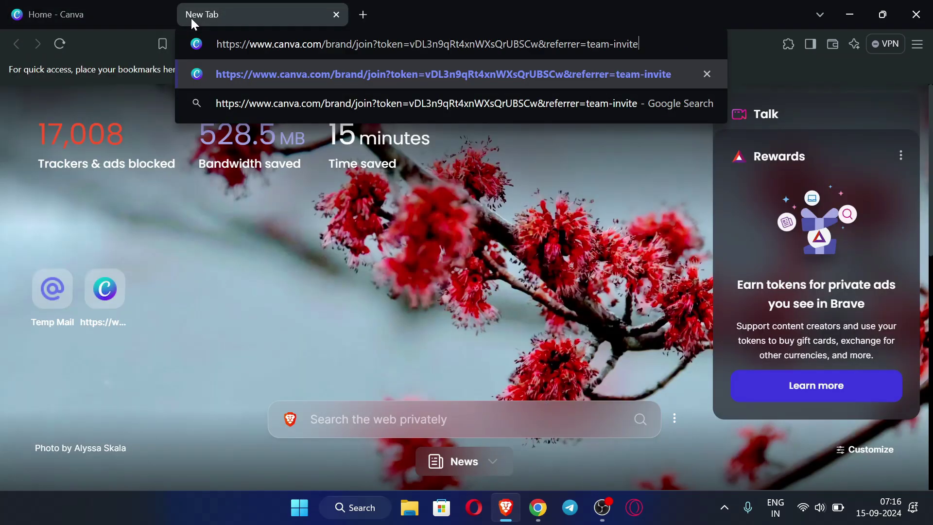
# Load the pasted Byte Ideas team join link so the Canva Joining page appears.
pyautogui.press('Return')
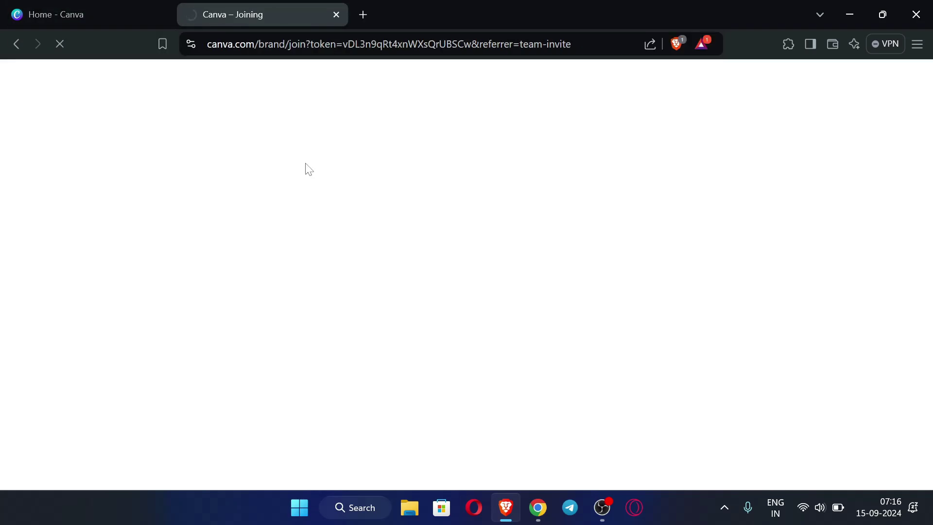